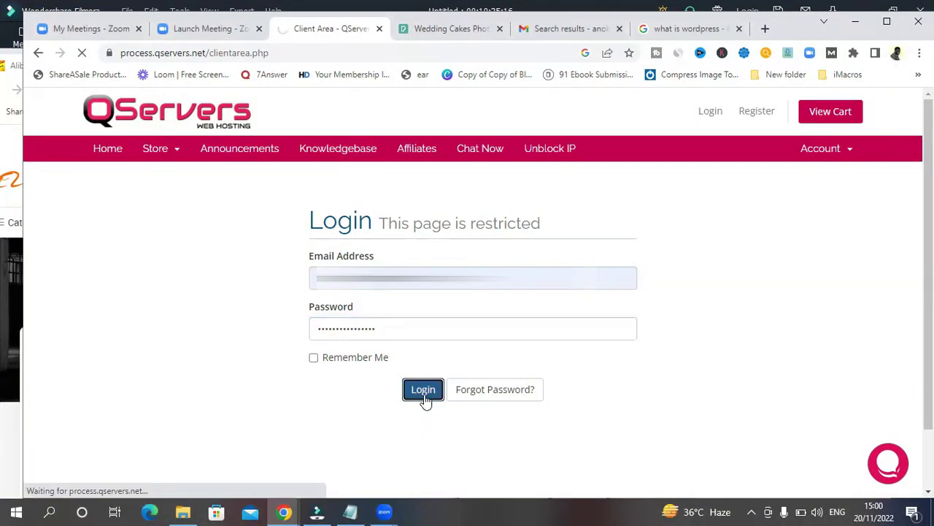
Check the QServers emails in Gmail, then go back to the QServers Client Area dashboard
{"action": "left_click", "coordinate": [562, 28]}
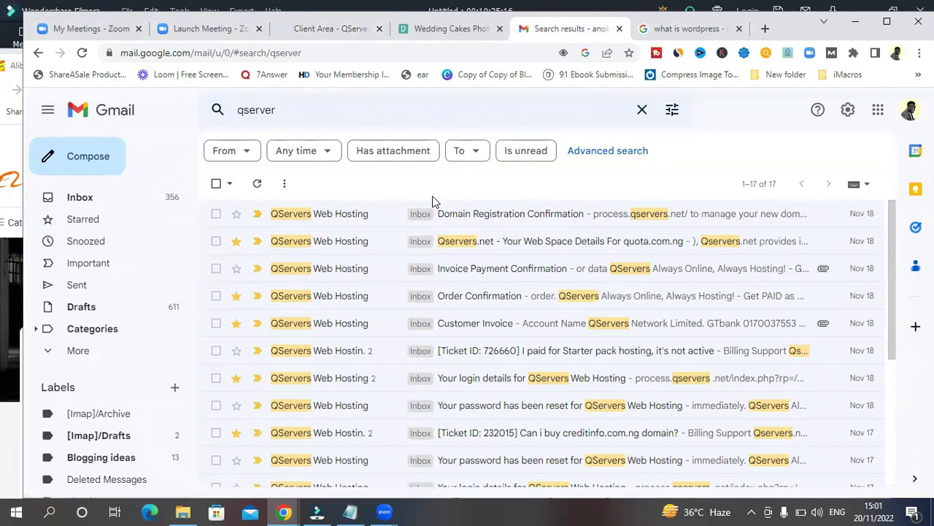
{"action": "left_click", "coordinate": [324, 32]}
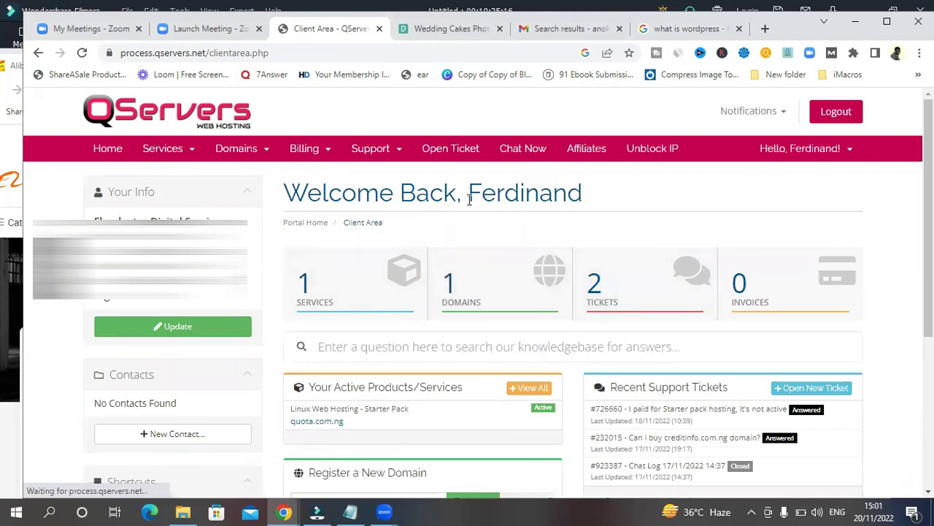
Open My Domains from the Domains menu to list quota.com.ng
{"action": "left_click", "coordinate": [239, 152]}
{"action": "left_click", "coordinate": [246, 174]}
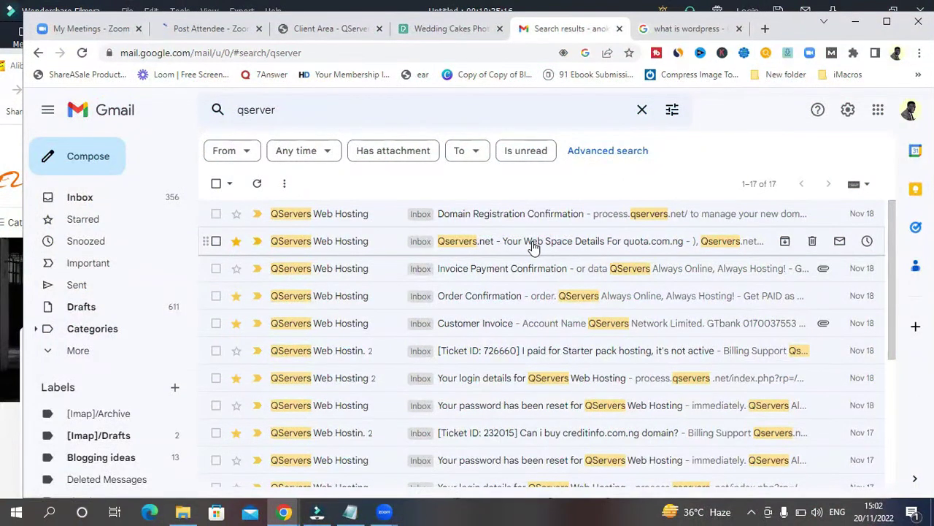
Open the 'Your Web Space Details' email for quota.com.ng and scroll to its Control Panel link
{"action": "left_click", "coordinate": [532, 244]}
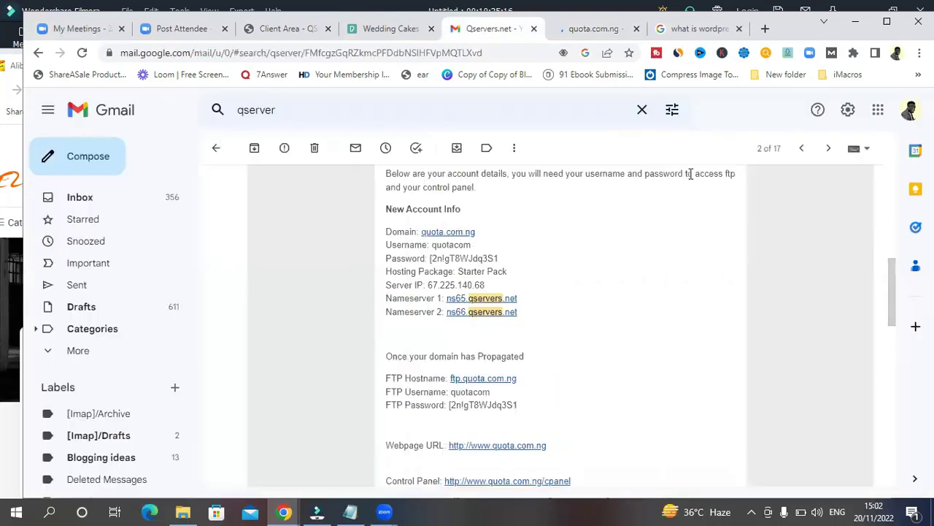
{"action": "scroll", "coordinate": [549, 257], "scroll_direction": "down", "scroll_amount": 3}
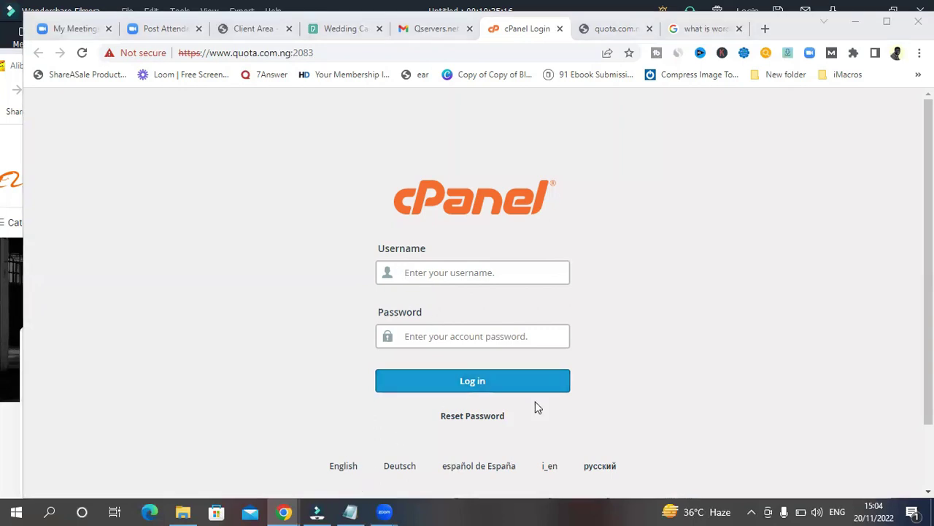
Start the cPanel login, going back to the hosting details email for the username
{"action": "left_click", "coordinate": [426, 273]}
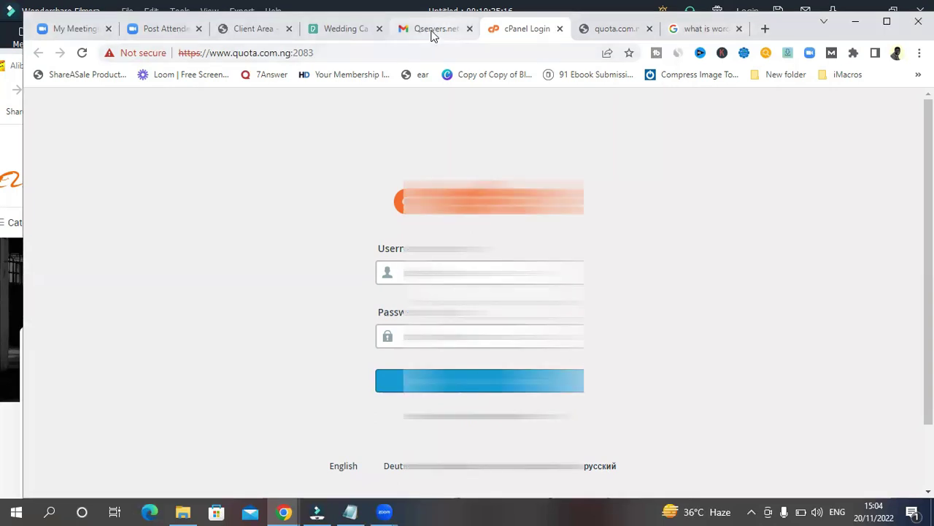
{"action": "left_click", "coordinate": [440, 30]}
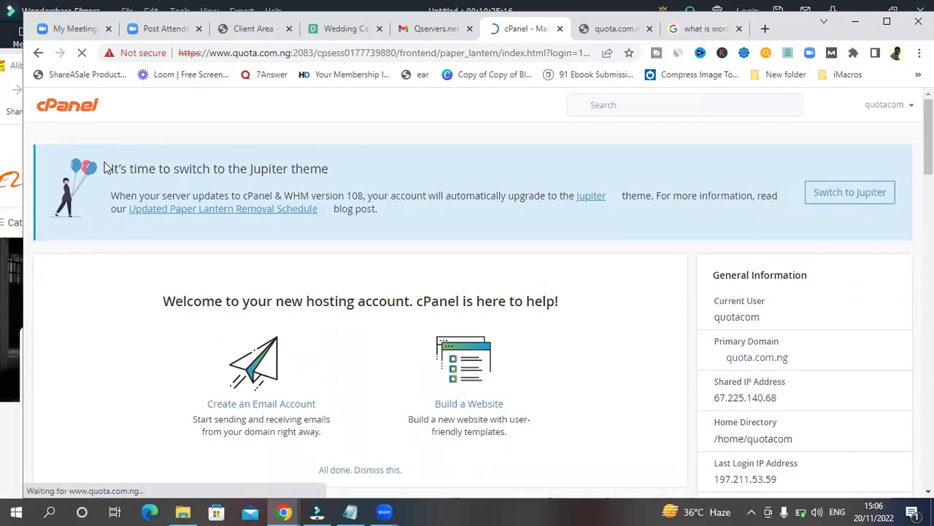
Maximize the browser and launch Softaculous Apps Installer by searching cPanel for 'soft'
{"action": "key", "text": "super+Up"}
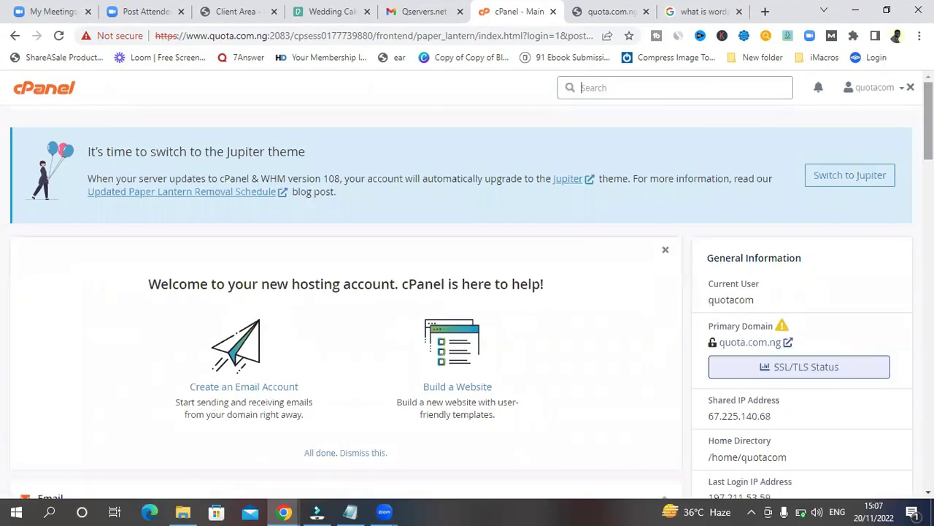
{"action": "scroll", "coordinate": [467, 292], "scroll_direction": "down", "scroll_amount": 9}
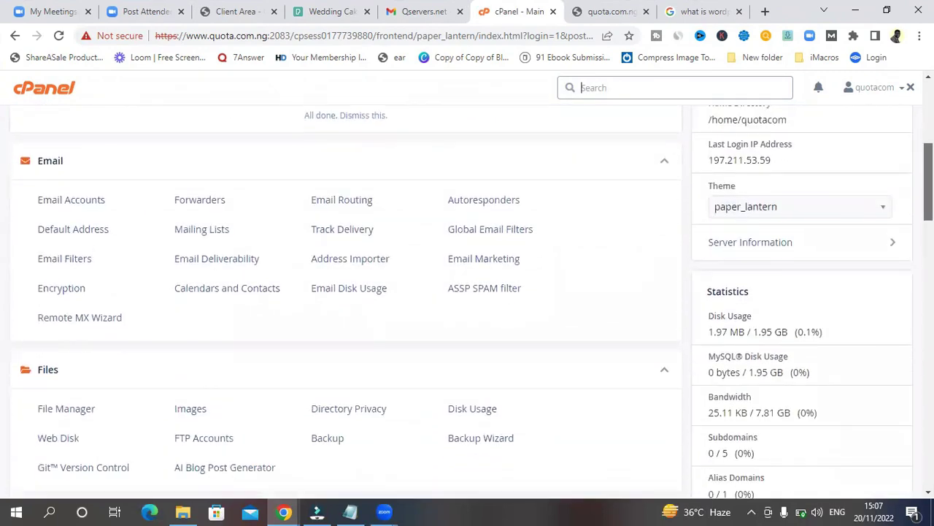
{"action": "scroll", "coordinate": [260, 330], "scroll_direction": "down", "scroll_amount": 12}
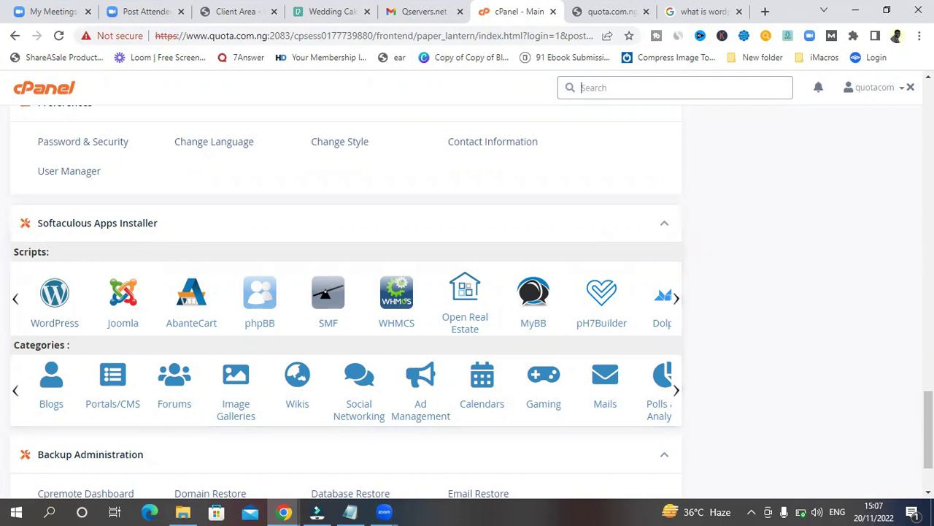
{"action": "left_click_drag", "start_coordinate": [929, 431], "coordinate": [929, 95]}
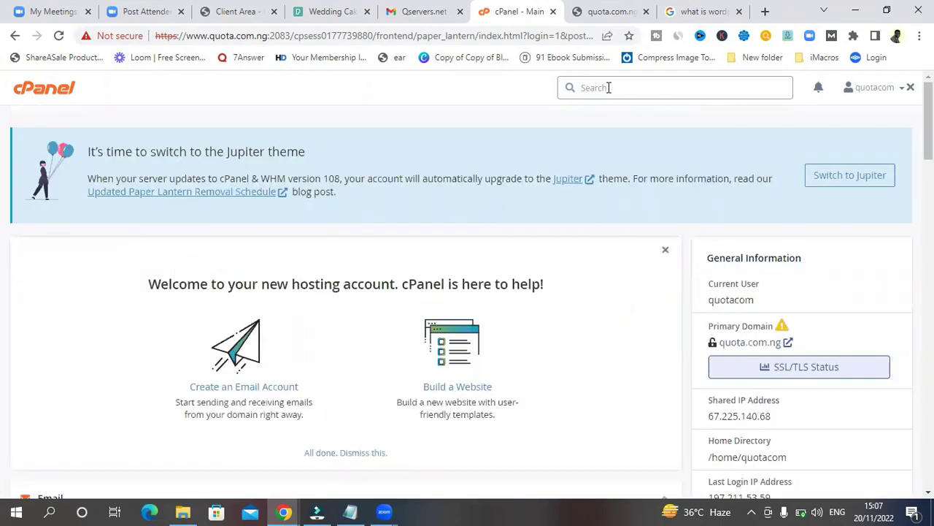
{"action": "left_click", "coordinate": [609, 87]}
{"action": "type", "text": "soft"}
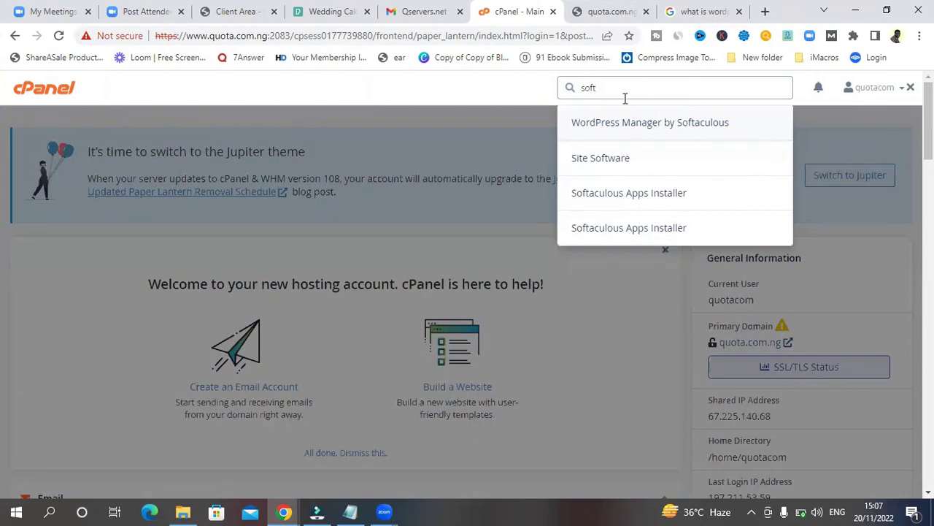
{"action": "left_click", "coordinate": [640, 195]}
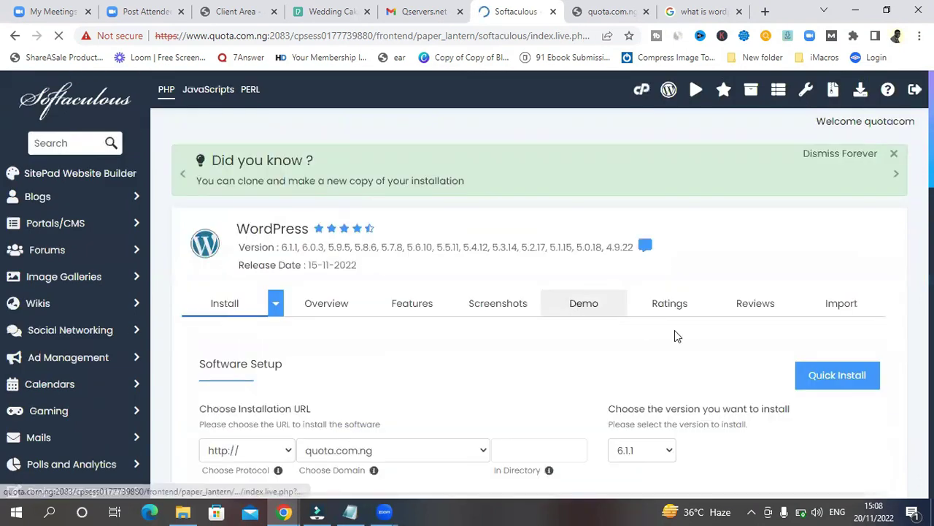
{"action": "scroll", "coordinate": [467, 285], "scroll_direction": "down", "scroll_amount": 1}
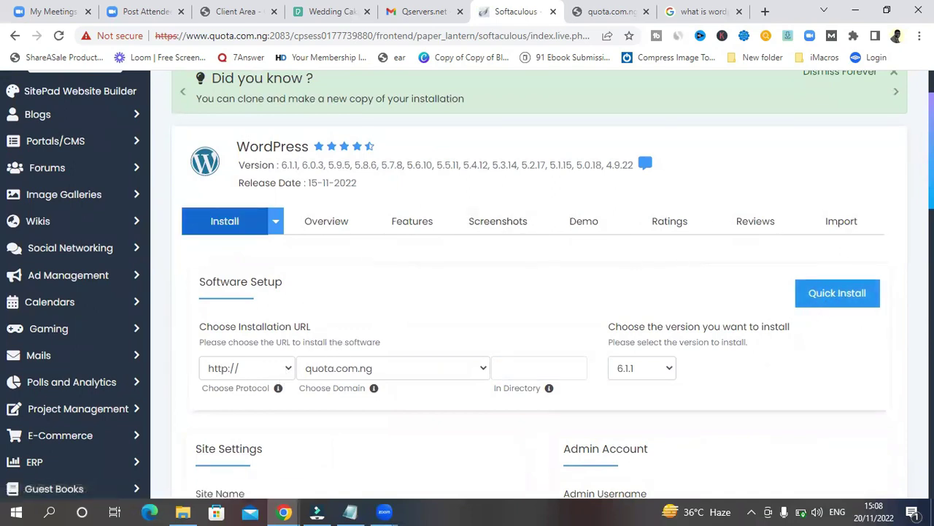
{"action": "scroll", "coordinate": [845, 299], "scroll_direction": "down", "scroll_amount": 3}
{"action": "scroll", "coordinate": [540, 285], "scroll_direction": "down", "scroll_amount": 2}
{"action": "scroll", "coordinate": [541, 285], "scroll_direction": "down", "scroll_amount": 2}
{"action": "scroll", "coordinate": [540, 285], "scroll_direction": "up", "scroll_amount": 6}
{"action": "left_click", "coordinate": [539, 292]}
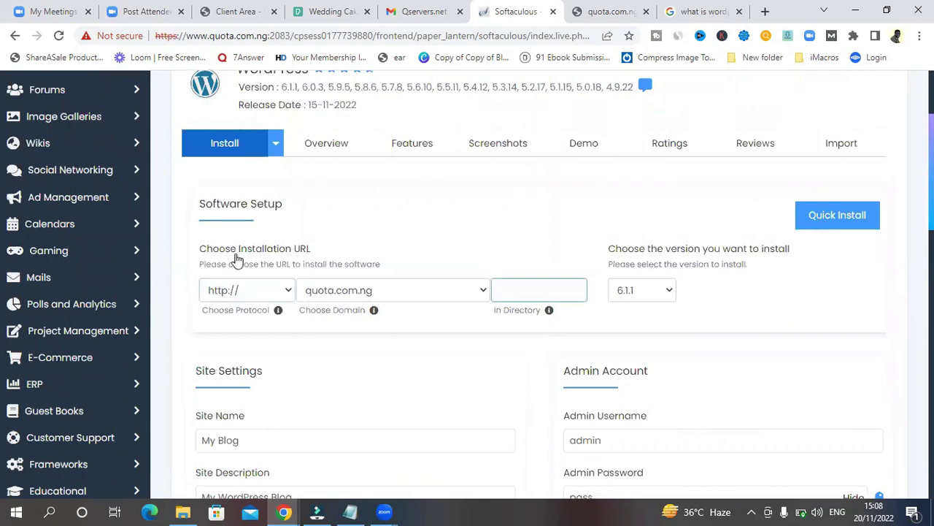
{"action": "left_click", "coordinate": [289, 266]}
{"action": "left_click", "coordinate": [277, 296]}
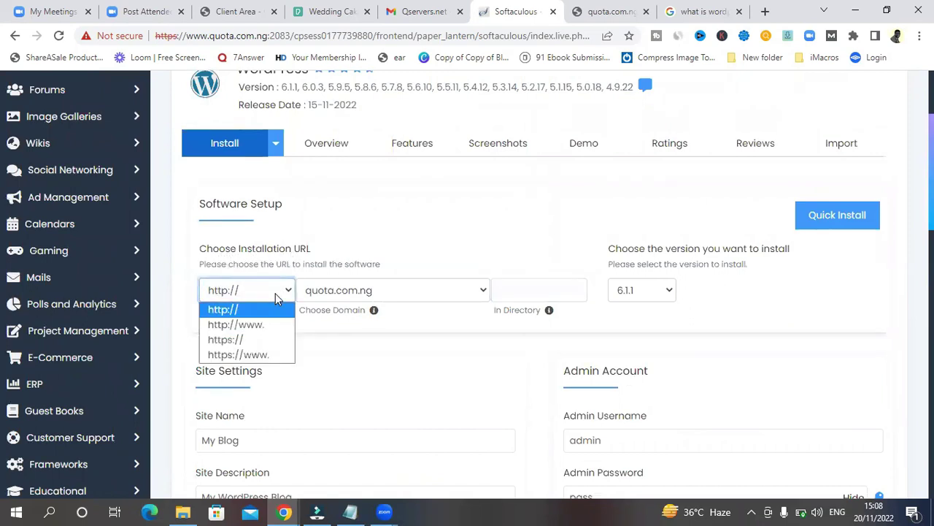
{"action": "left_click", "coordinate": [246, 340]}
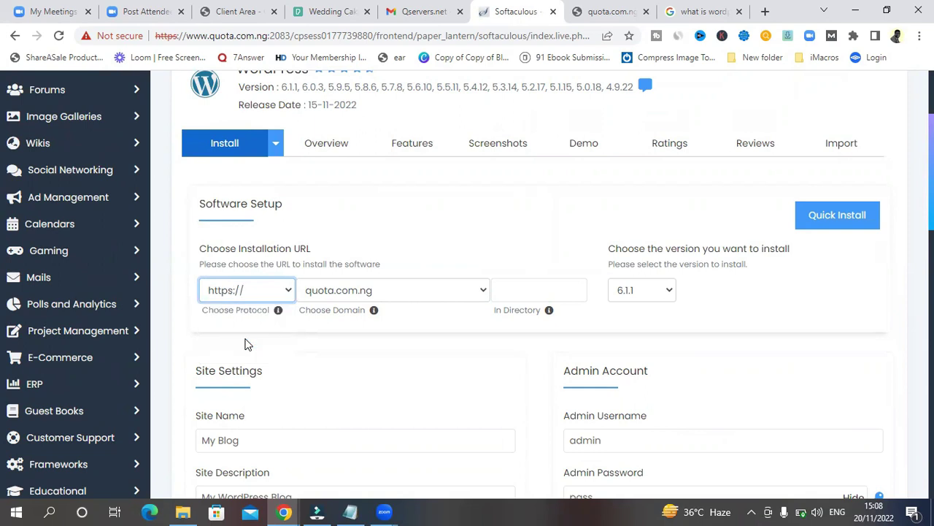
Leave the install directory blank and keep WordPress version 6.1.1
{"action": "left_click", "coordinate": [545, 288]}
{"action": "left_click", "coordinate": [662, 340]}
{"action": "left_click", "coordinate": [666, 291]}
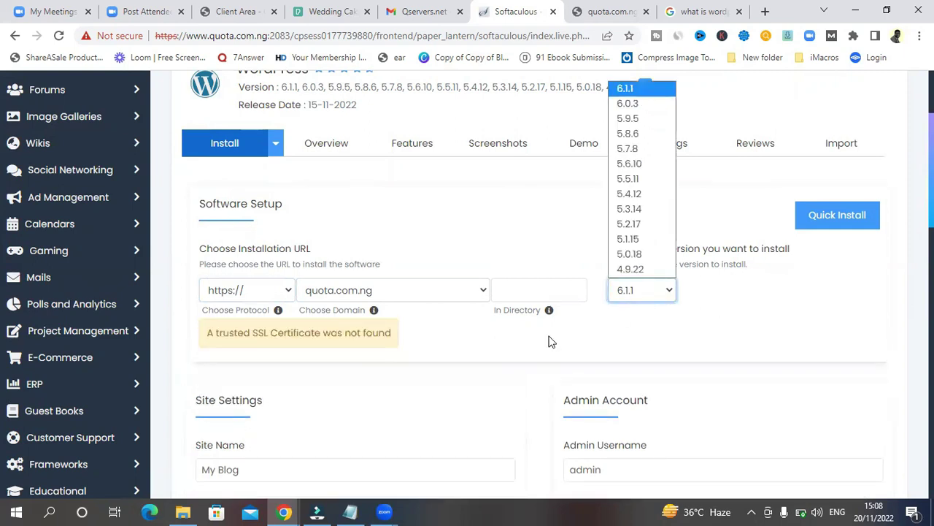
{"action": "left_click", "coordinate": [542, 371]}
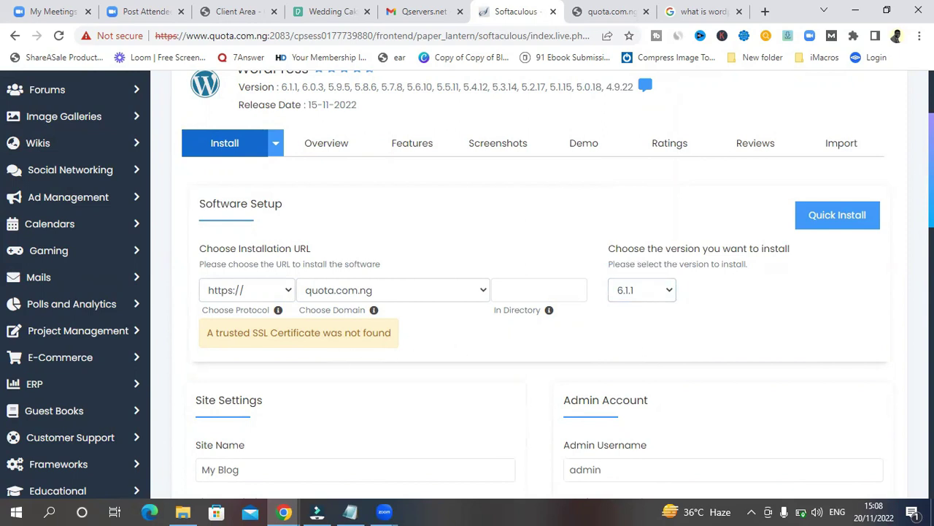
{"action": "scroll", "coordinate": [540, 284], "scroll_direction": "down", "scroll_amount": 3}
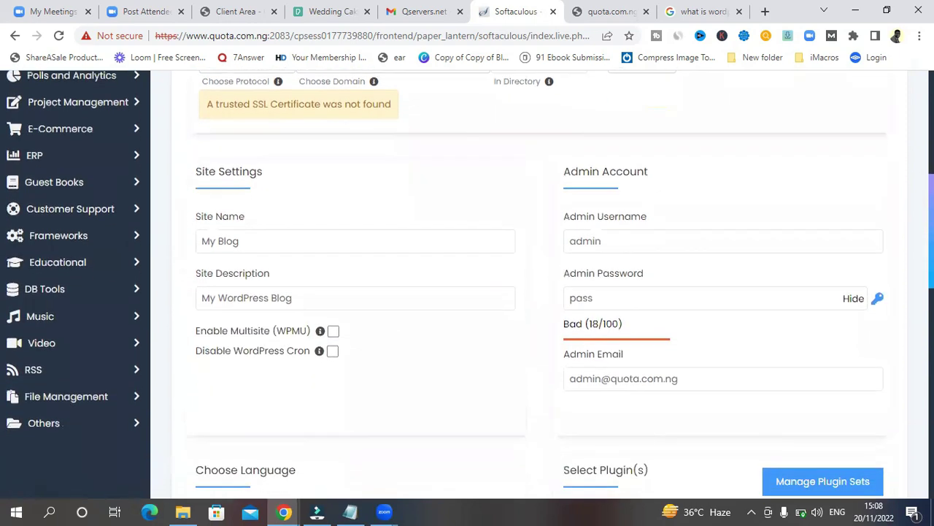
Set site name 'Quota' and site description 'Connect with vendors for your event'
{"action": "left_click", "coordinate": [244, 242]}
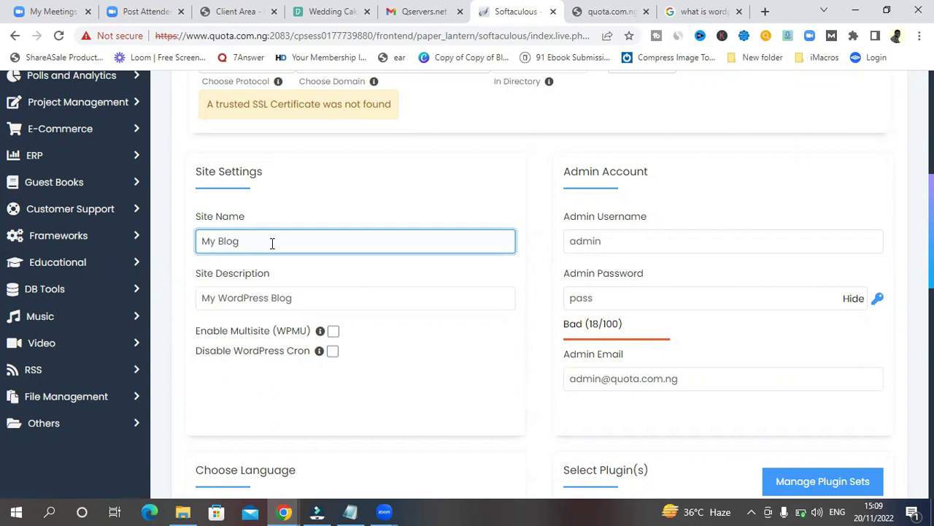
{"action": "key", "text": "BackSpace"}
{"action": "key", "text": "BackSpace"}
{"action": "key", "text": "BackSpace"}
{"action": "key", "text": "BackSpace"}
{"action": "key", "text": "BackSpace"}
{"action": "key", "text": "BackSpace"}
{"action": "key", "text": "BackSpace"}
{"action": "type", "text": "Connect with vendors for your"}
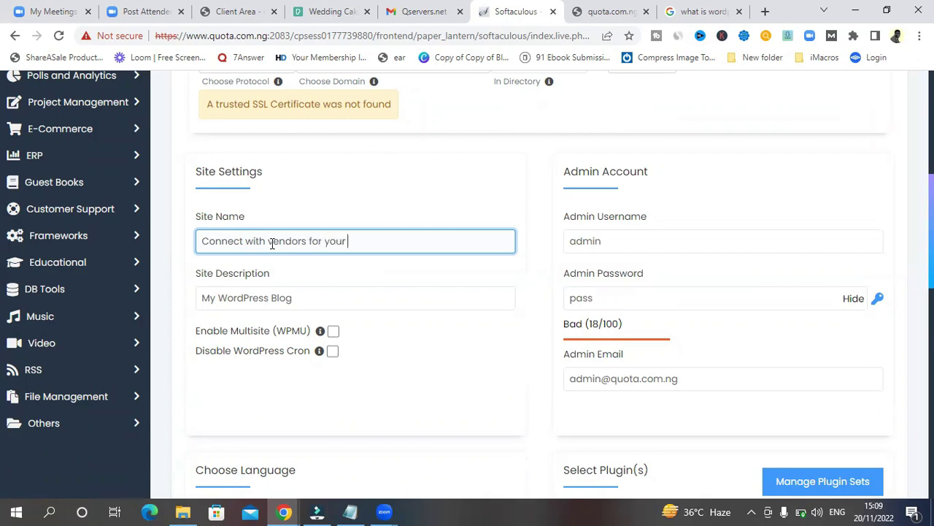
{"action": "type", "text": " event"}
{"action": "left_click", "coordinate": [612, 237]}
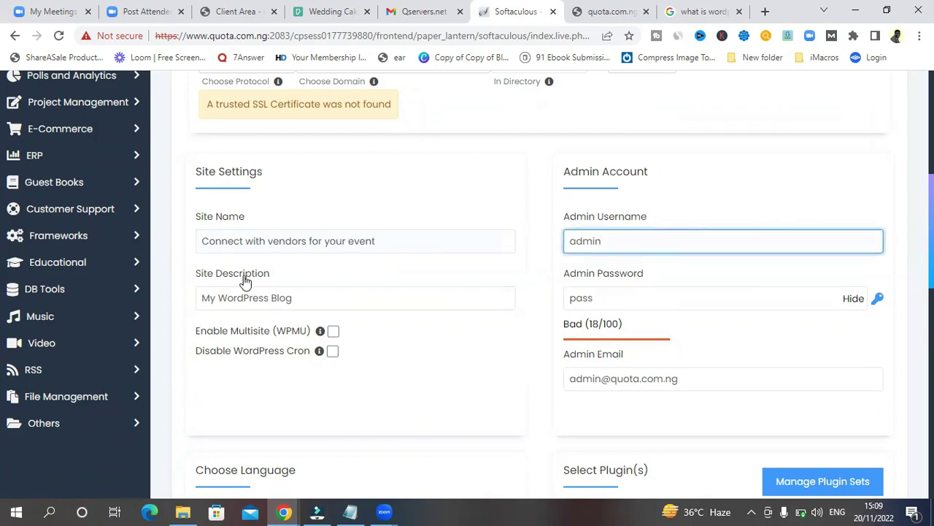
{"action": "left_click", "coordinate": [313, 300]}
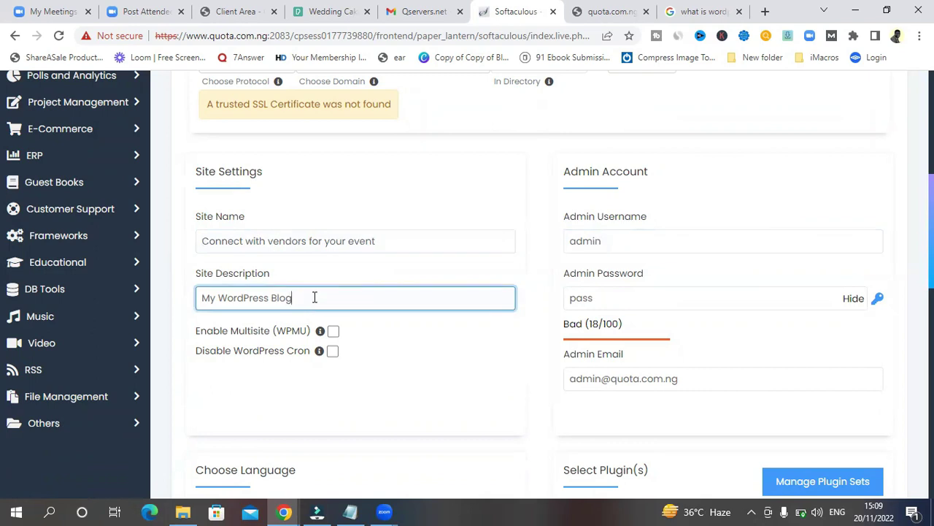
{"action": "left_click_drag", "start_coordinate": [394, 241], "coordinate": [181, 239]}
{"action": "key", "text": "ctrl+c"}
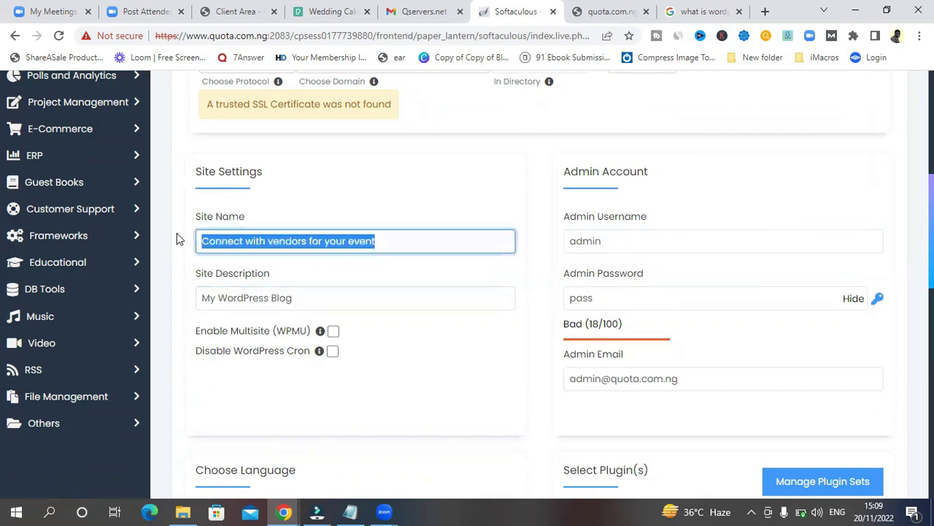
{"action": "left_click_drag", "start_coordinate": [302, 298], "coordinate": [182, 301]}
{"action": "key", "text": "BackSpace"}
{"action": "key", "text": "ctrl+v"}
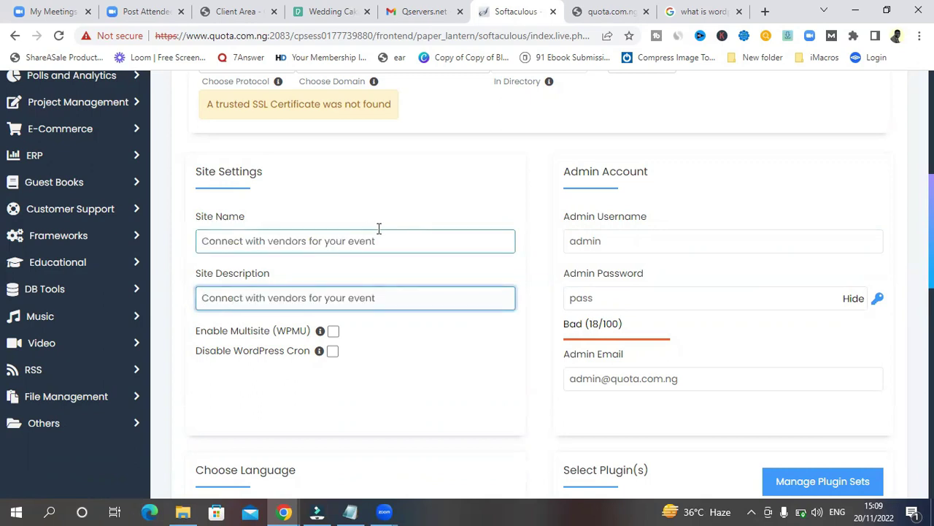
{"action": "left_click_drag", "start_coordinate": [382, 241], "coordinate": [170, 249]}
{"action": "key", "text": "BackSpace"}
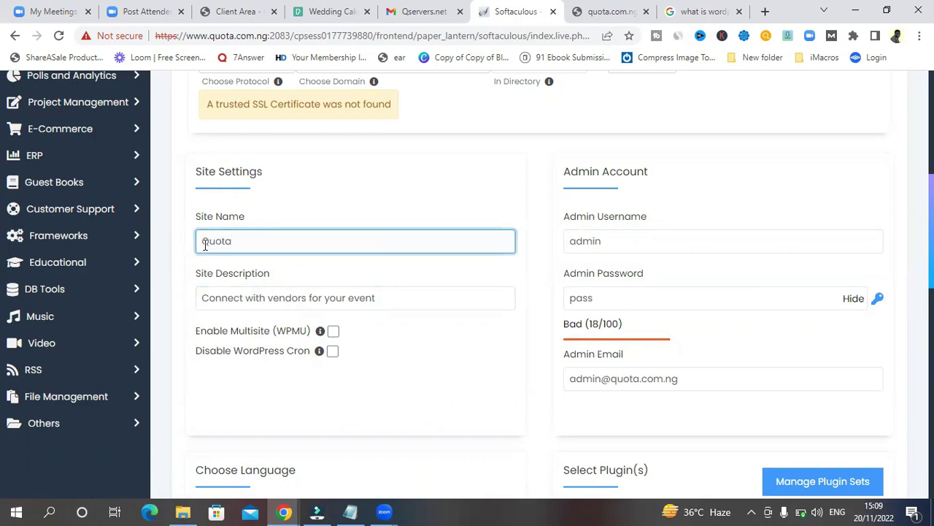
{"action": "left_click", "coordinate": [402, 369]}
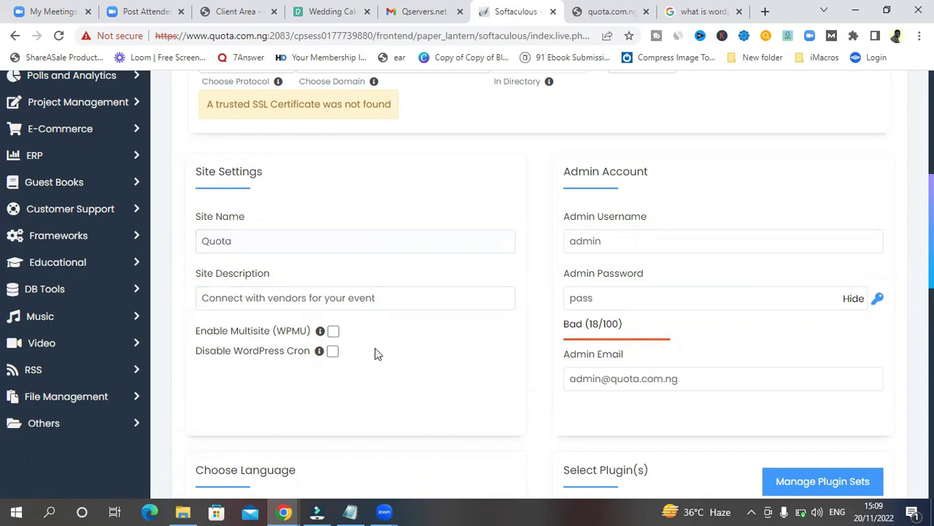
{"action": "mouse_move", "coordinate": [320, 335]}
Replace the admin password with a strong generated one rated 100/100
{"action": "left_click", "coordinate": [689, 292]}
{"action": "left_click", "coordinate": [631, 304]}
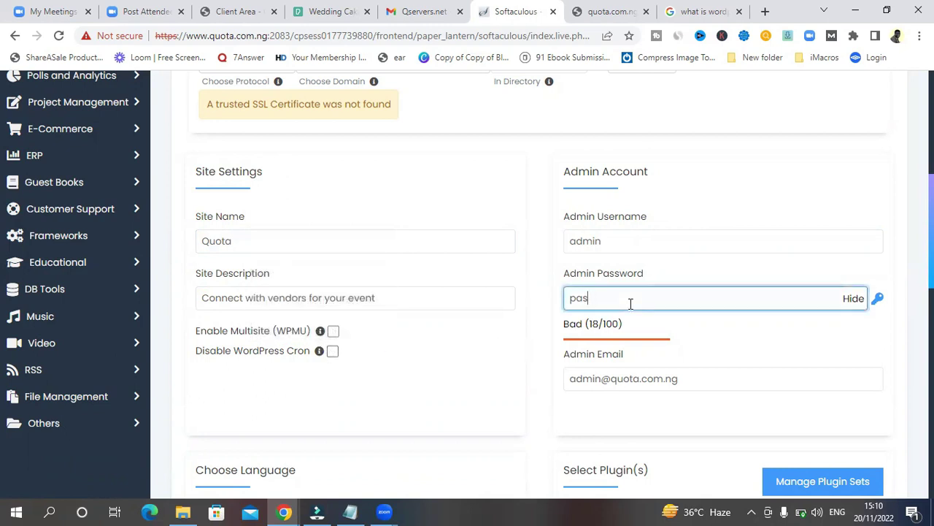
{"action": "key", "text": "BackSpace"}
{"action": "key", "text": "BackSpace"}
{"action": "key", "text": "BackSpace"}
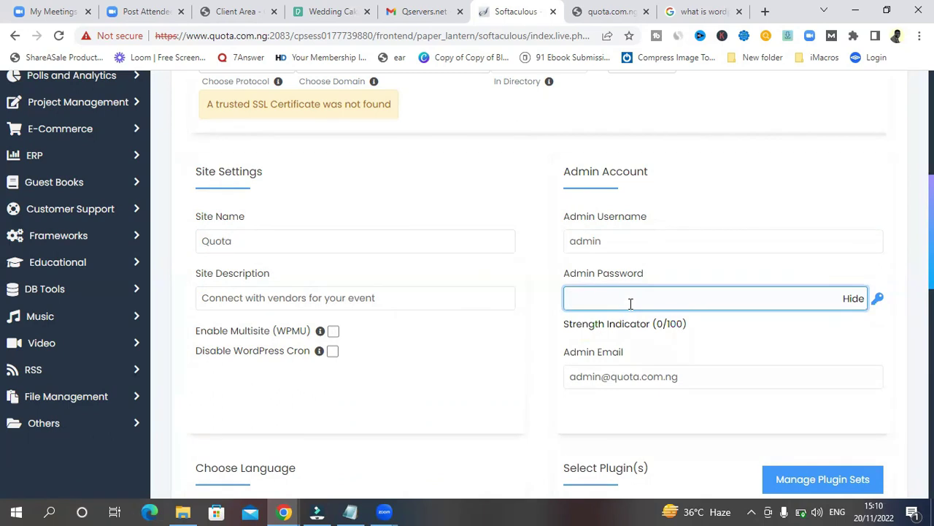
{"action": "key", "text": "ctrl+v"}
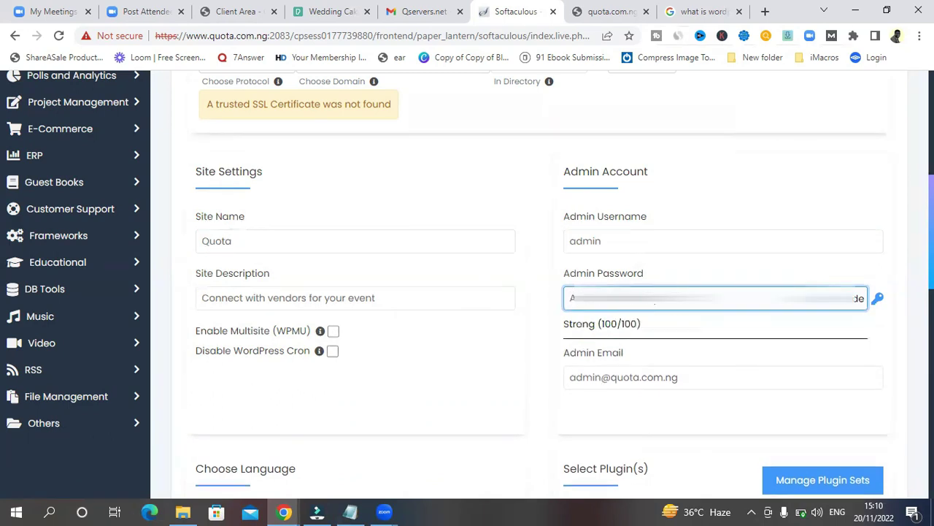
Append 'new' after 'admin' in the admin username
{"action": "left_click", "coordinate": [619, 241]}
{"action": "type", "text": "new"}
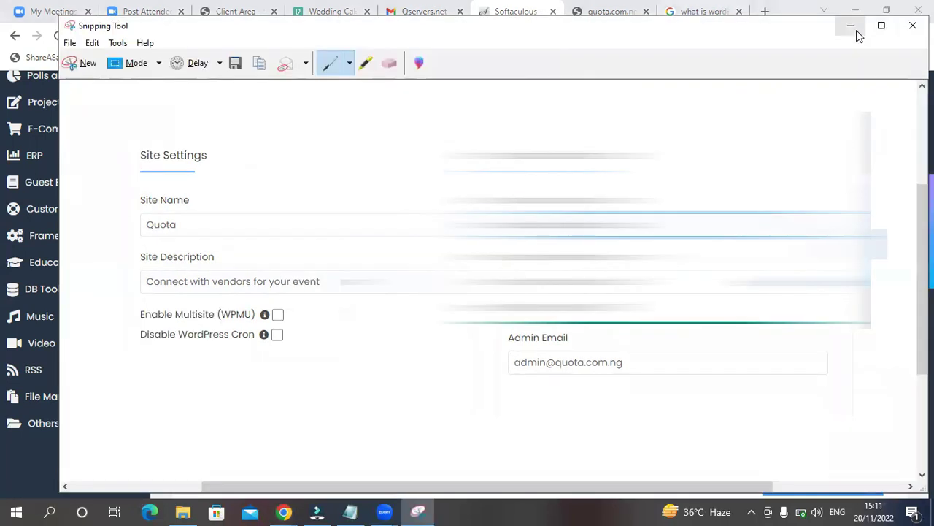
{"action": "key", "text": "ctrl+n"}
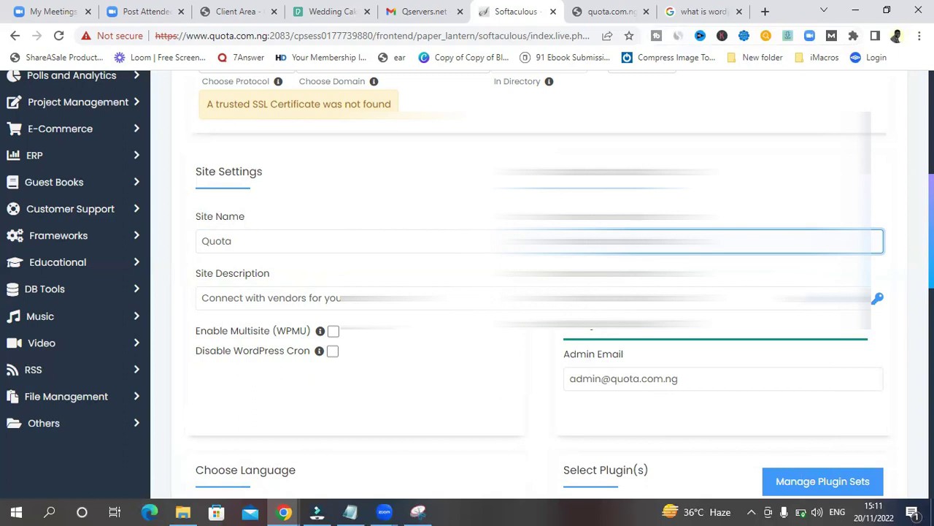
{"action": "scroll", "coordinate": [467, 278], "scroll_direction": "down", "scroll_amount": 4}
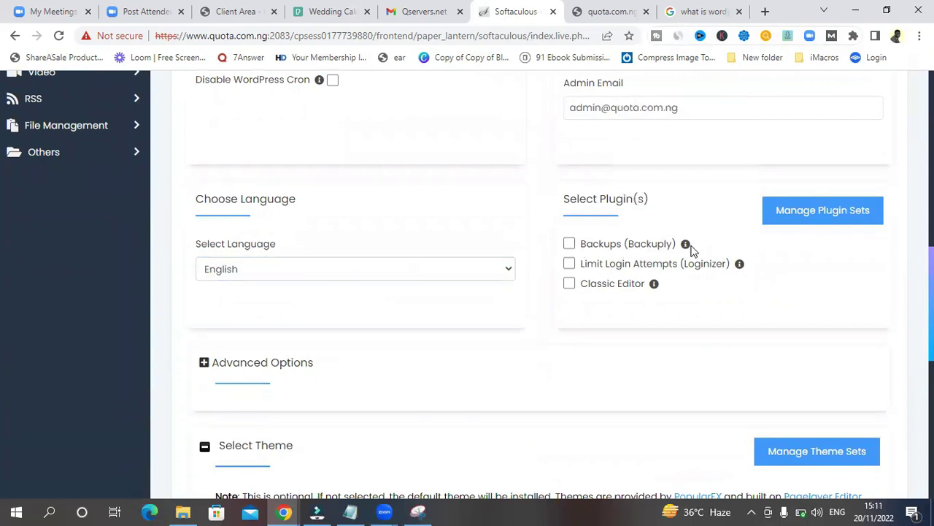
Select the Backups (Backuply) and Classic Editor plugins, leaving Limit Login Attempts off
{"action": "mouse_move", "coordinate": [686, 248]}
{"action": "left_click", "coordinate": [569, 244]}
{"action": "scroll", "coordinate": [467, 285], "scroll_direction": "down", "scroll_amount": 1}
{"action": "scroll", "coordinate": [467, 284], "scroll_direction": "up", "scroll_amount": 1}
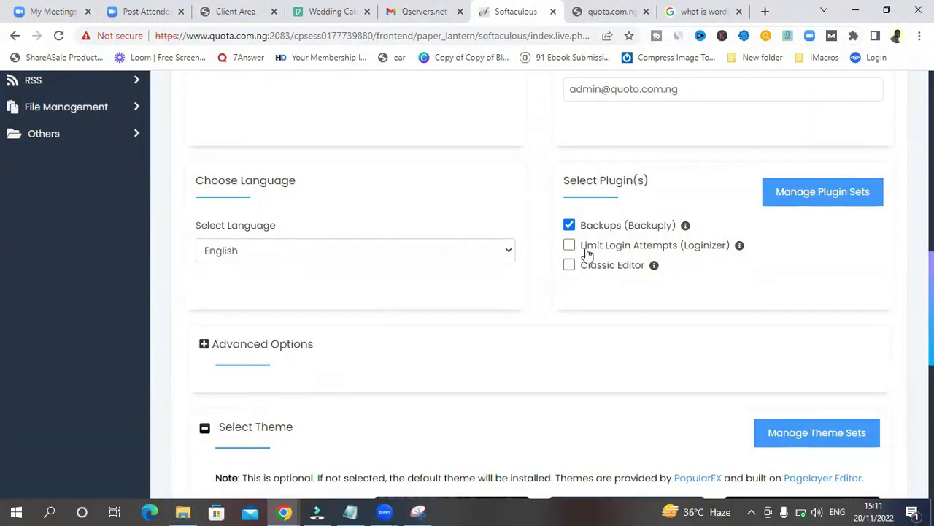
{"action": "left_click", "coordinate": [570, 267]}
{"action": "scroll", "coordinate": [540, 292], "scroll_direction": "down", "scroll_amount": 4}
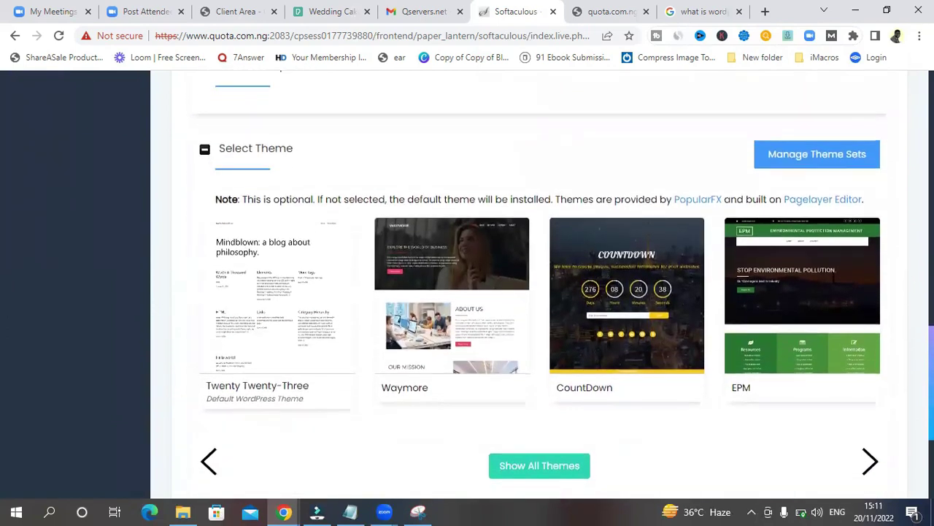
{"action": "scroll", "coordinate": [540, 292], "scroll_direction": "down", "scroll_amount": 3}
{"action": "scroll", "coordinate": [361, 378], "scroll_direction": "up", "scroll_amount": 3}
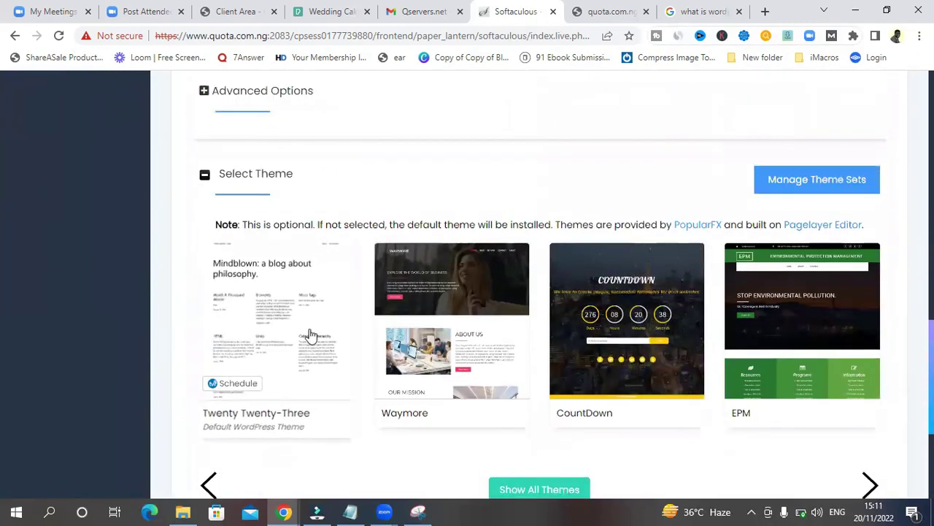
{"action": "scroll", "coordinate": [803, 343], "scroll_direction": "down", "scroll_amount": 1}
{"action": "scroll", "coordinate": [540, 292], "scroll_direction": "down", "scroll_amount": 1}
{"action": "scroll", "coordinate": [540, 292], "scroll_direction": "up", "scroll_amount": 6}
{"action": "scroll", "coordinate": [540, 292], "scroll_direction": "up", "scroll_amount": 3}
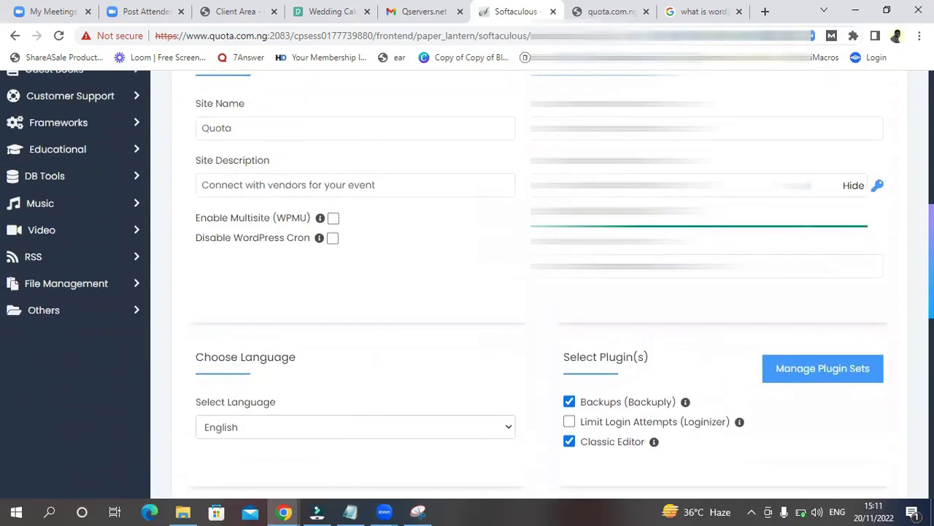
{"action": "scroll", "coordinate": [540, 291], "scroll_direction": "up", "scroll_amount": 1}
{"action": "scroll", "coordinate": [540, 292], "scroll_direction": "down", "scroll_amount": 3}
{"action": "scroll", "coordinate": [540, 292], "scroll_direction": "up", "scroll_amount": 1}
{"action": "scroll", "coordinate": [540, 292], "scroll_direction": "up", "scroll_amount": 3}
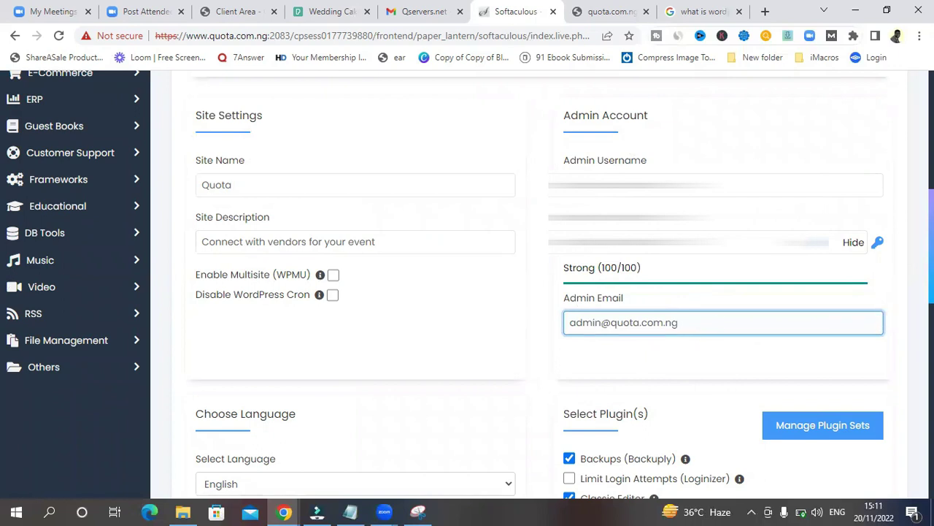
{"action": "scroll", "coordinate": [540, 292], "scroll_direction": "down", "scroll_amount": 15}
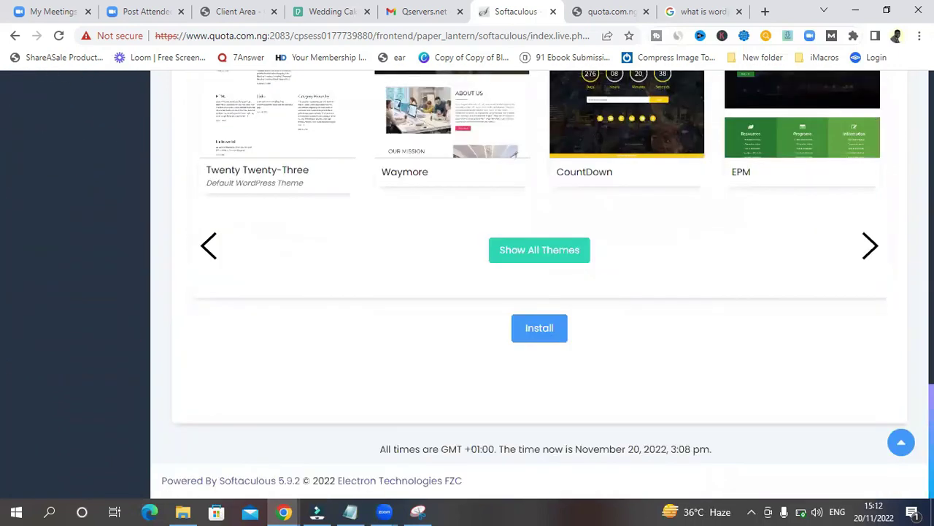
Attempt the install and, after the index.php conflict, allow overwriting all files
{"action": "left_click", "coordinate": [545, 332]}
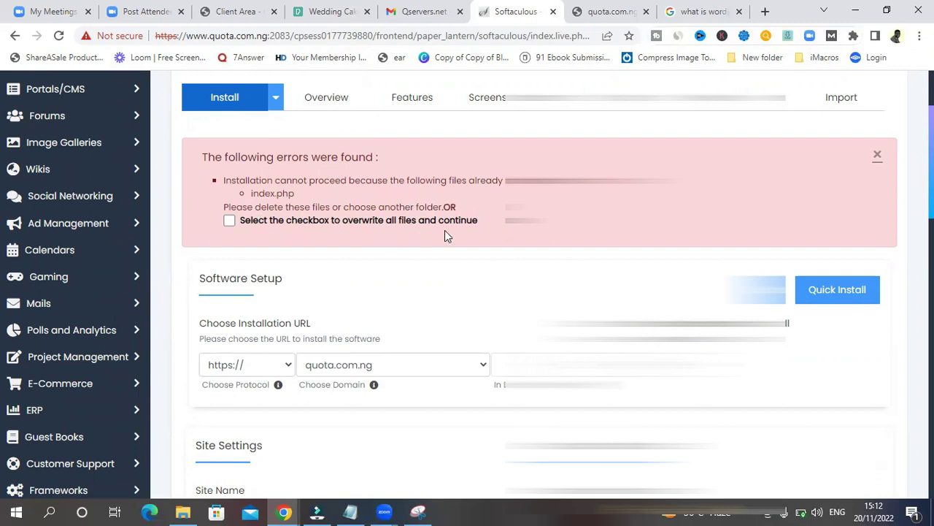
{"action": "left_click", "coordinate": [272, 220]}
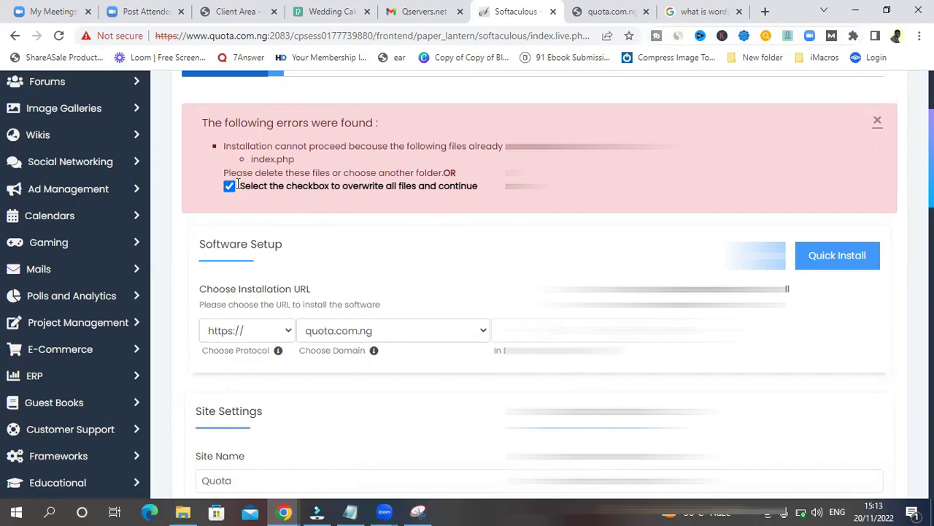
{"action": "left_click", "coordinate": [229, 188]}
{"action": "left_click", "coordinate": [230, 188]}
{"action": "scroll", "coordinate": [868, 315], "scroll_direction": "down", "scroll_amount": 9}
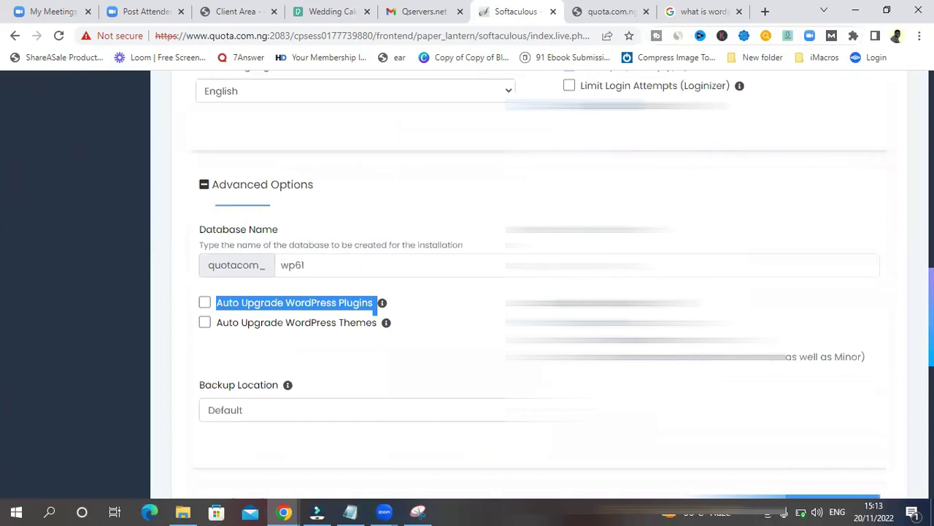
{"action": "left_click", "coordinate": [244, 192]}
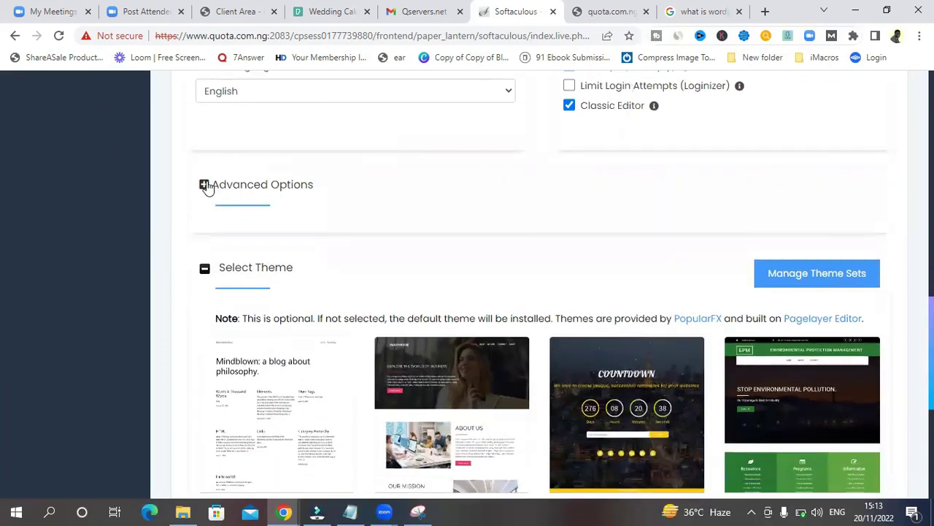
{"action": "left_click", "coordinate": [205, 185]}
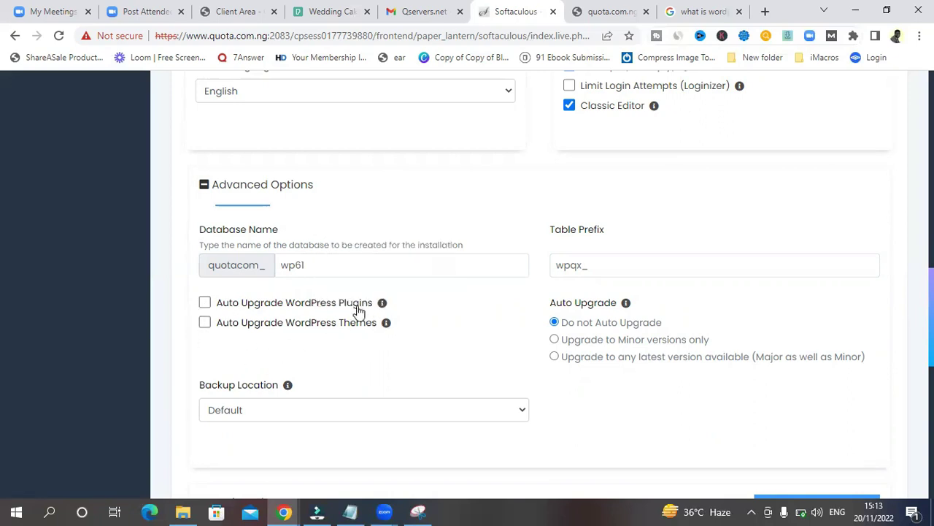
{"action": "scroll", "coordinate": [517, 255], "scroll_direction": "down", "scroll_amount": 3}
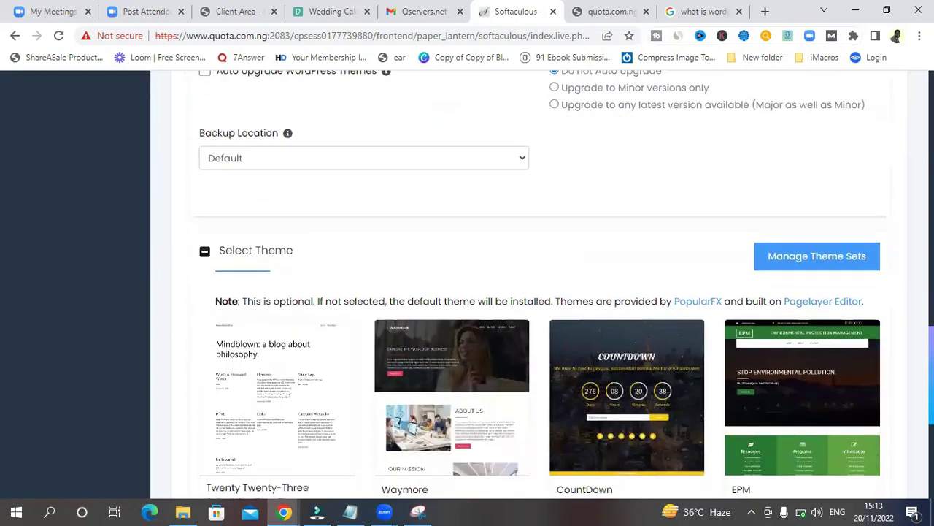
{"action": "left_click", "coordinate": [498, 198]}
{"action": "left_click", "coordinate": [499, 203]}
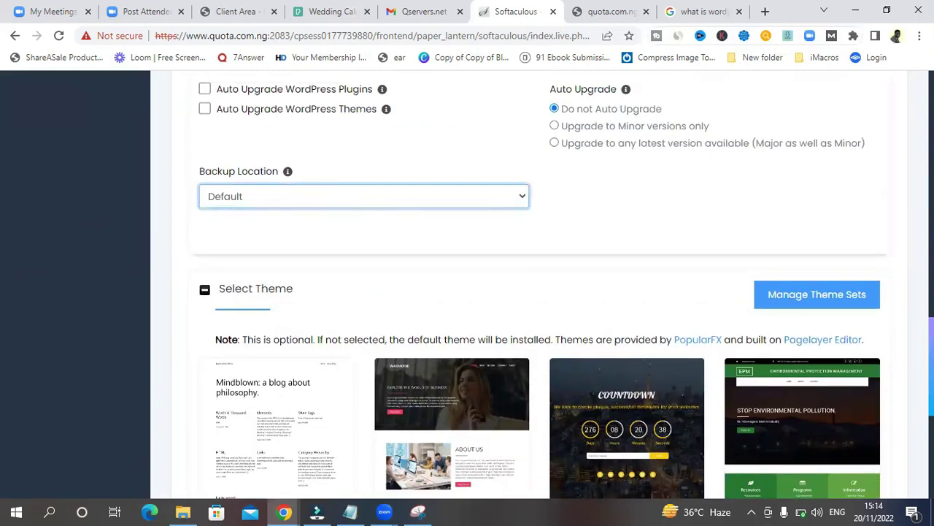
{"action": "scroll", "coordinate": [517, 292], "scroll_direction": "up", "scroll_amount": 5}
{"action": "scroll", "coordinate": [517, 292], "scroll_direction": "down", "scroll_amount": 10}
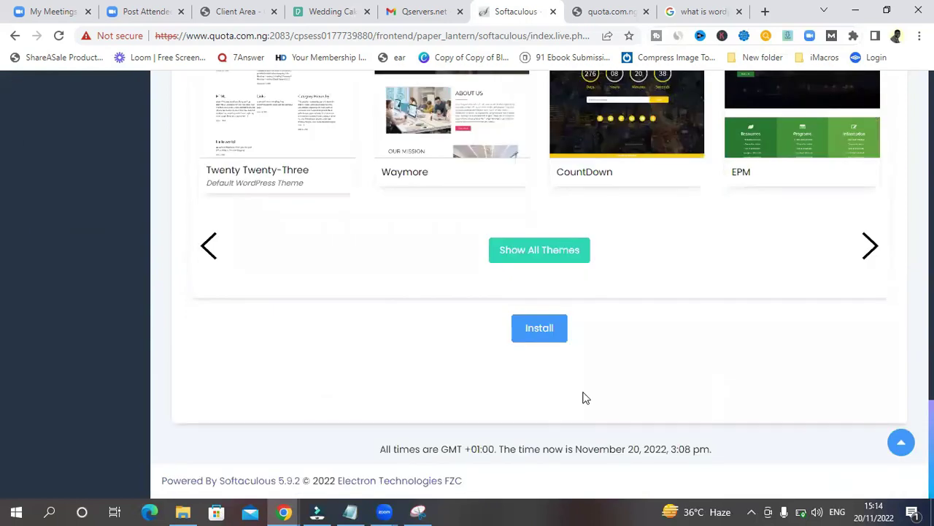
Run the WordPress installation and scroll to the success message with the admin link
{"action": "left_click", "coordinate": [539, 336]}
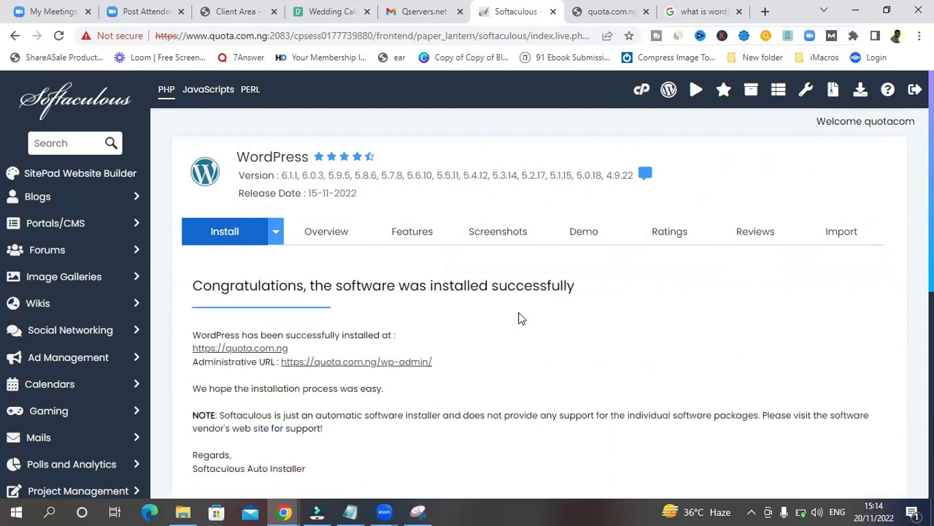
{"action": "scroll", "coordinate": [540, 285], "scroll_direction": "down", "scroll_amount": 1}
{"action": "scroll", "coordinate": [391, 241], "scroll_direction": "down", "scroll_amount": 1}
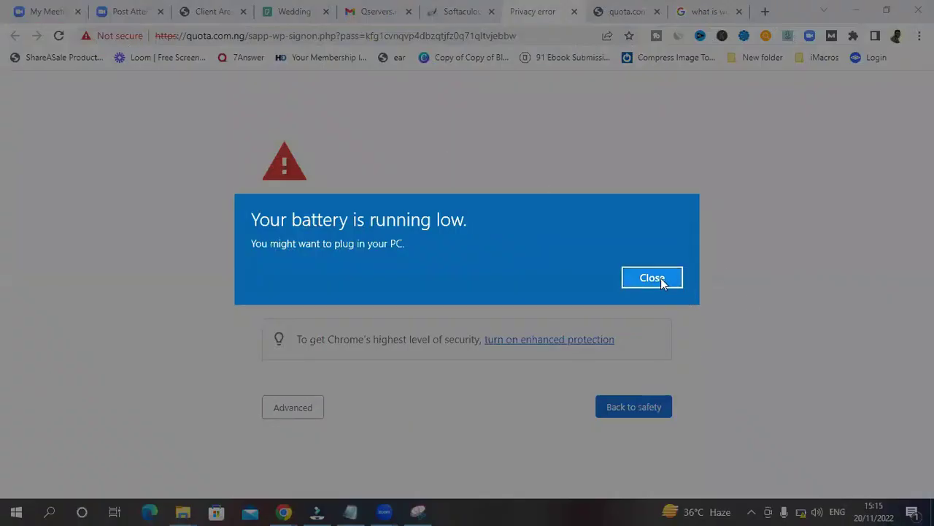
Dismiss the low battery notice and bypass Chrome's certificate warning to proceed to quota.com.ng
{"action": "left_click", "coordinate": [660, 277]}
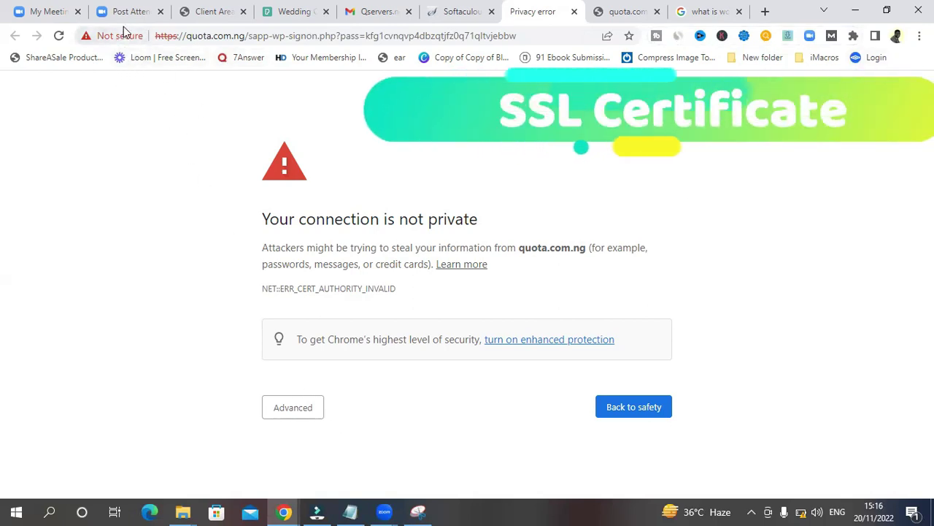
{"action": "left_click", "coordinate": [297, 407]}
{"action": "scroll", "coordinate": [461, 292], "scroll_direction": "down", "scroll_amount": 1}
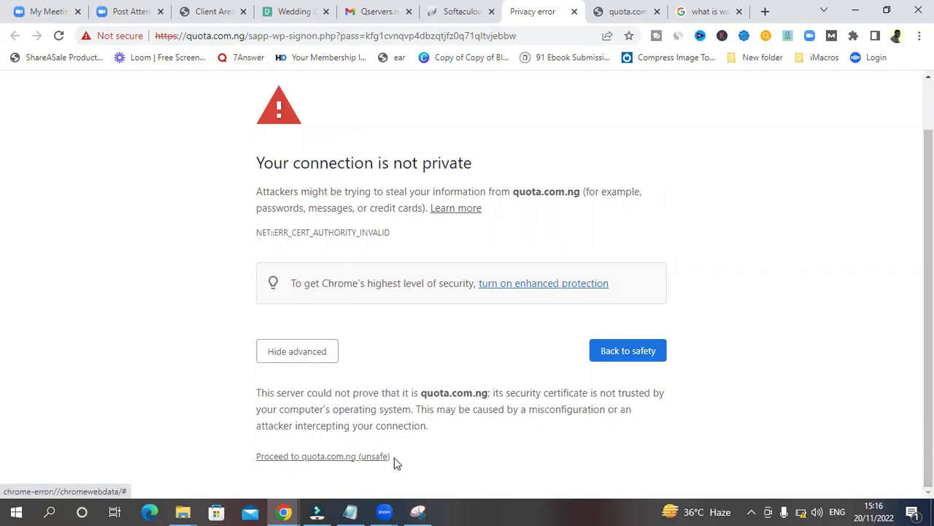
{"action": "left_click", "coordinate": [303, 460]}
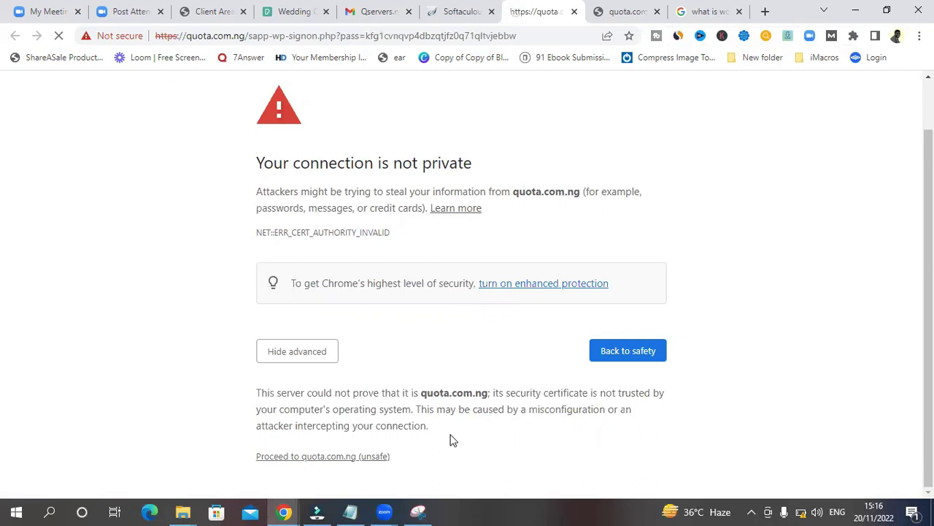
Go to the site's wp-admin address and sign in to the WordPress admin
{"action": "left_click", "coordinate": [246, 42]}
{"action": "type", "text": "wp-admin"}
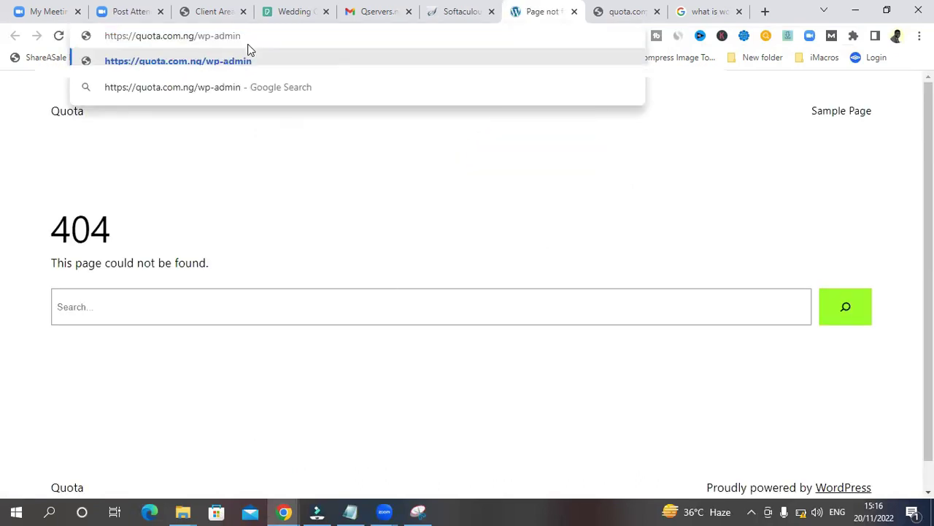
{"action": "key", "text": "Return"}
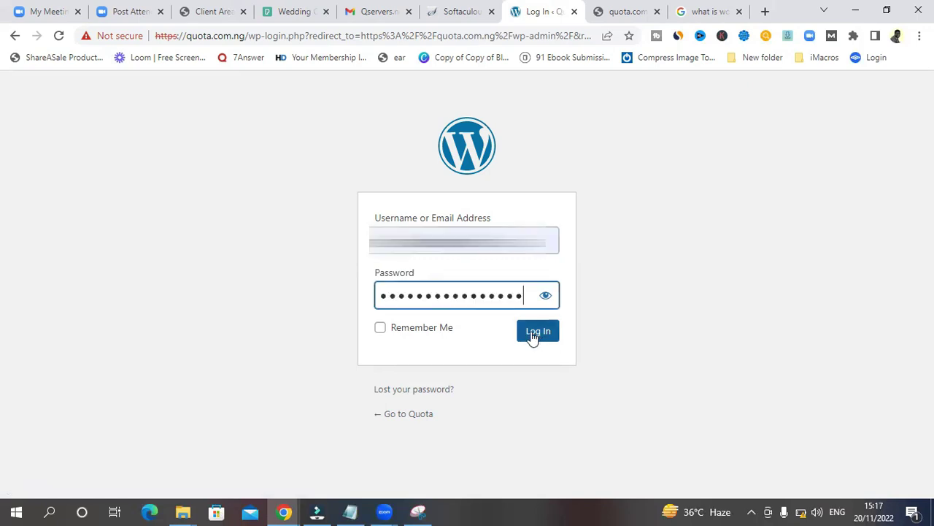
{"action": "left_click", "coordinate": [533, 336]}
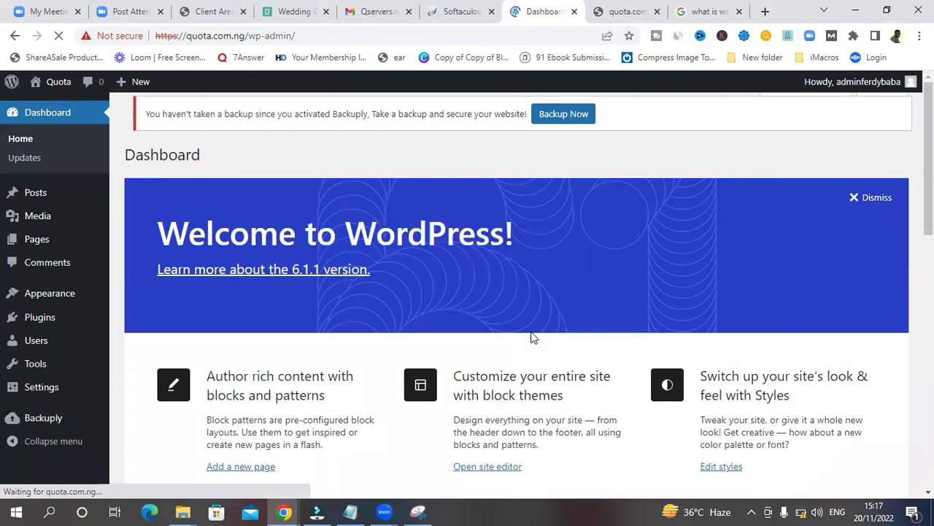
Scroll through the Dashboard's Welcome to WordPress 6.1.1 panel and Backuply no-backup reminder
{"action": "scroll", "coordinate": [533, 336], "scroll_direction": "down", "scroll_amount": 5}
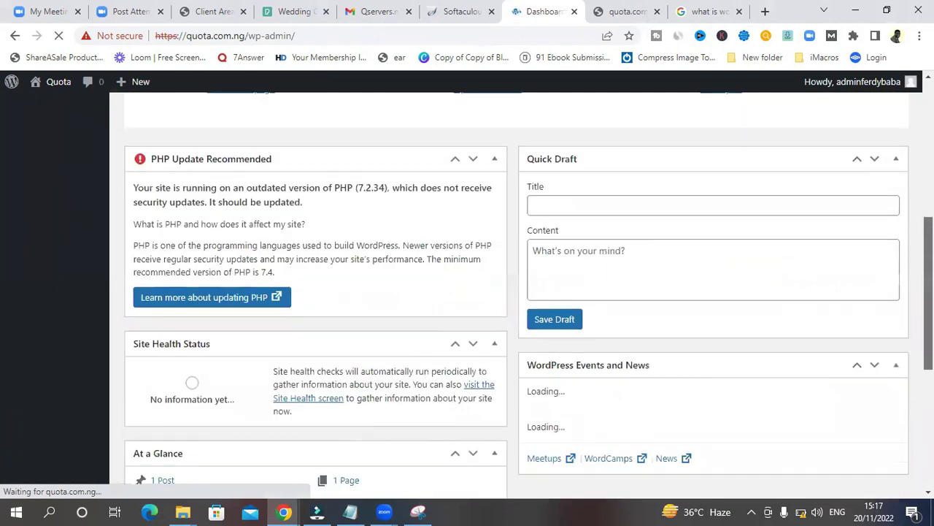
{"action": "scroll", "coordinate": [511, 292], "scroll_direction": "down", "scroll_amount": 5}
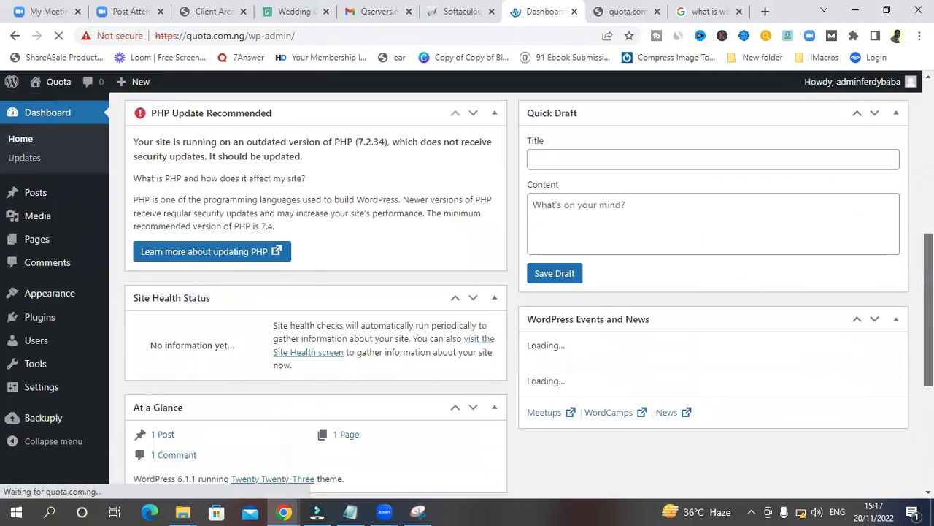
{"action": "scroll", "coordinate": [517, 292], "scroll_direction": "down", "scroll_amount": 2}
{"action": "scroll", "coordinate": [517, 292], "scroll_direction": "up", "scroll_amount": 9}
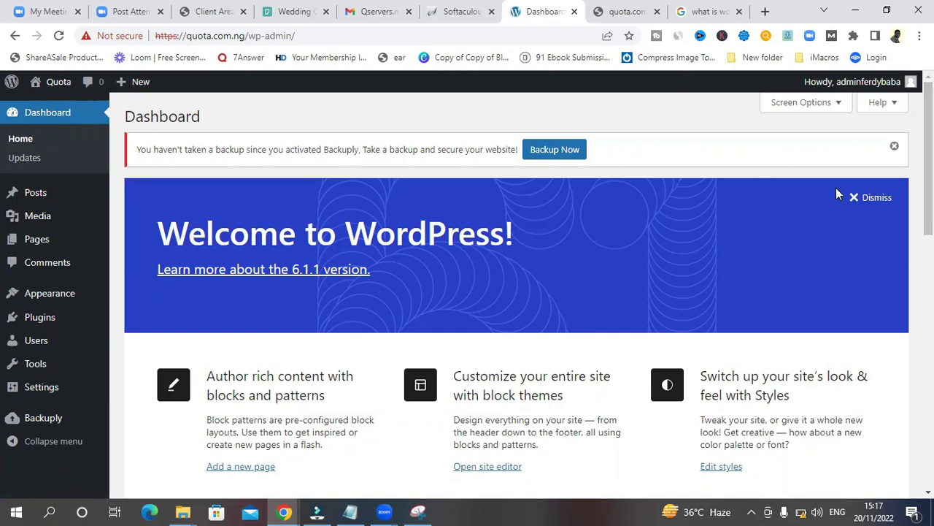
{"action": "scroll", "coordinate": [517, 292], "scroll_direction": "down", "scroll_amount": 1}
{"action": "scroll", "coordinate": [516, 292], "scroll_direction": "up", "scroll_amount": 1}
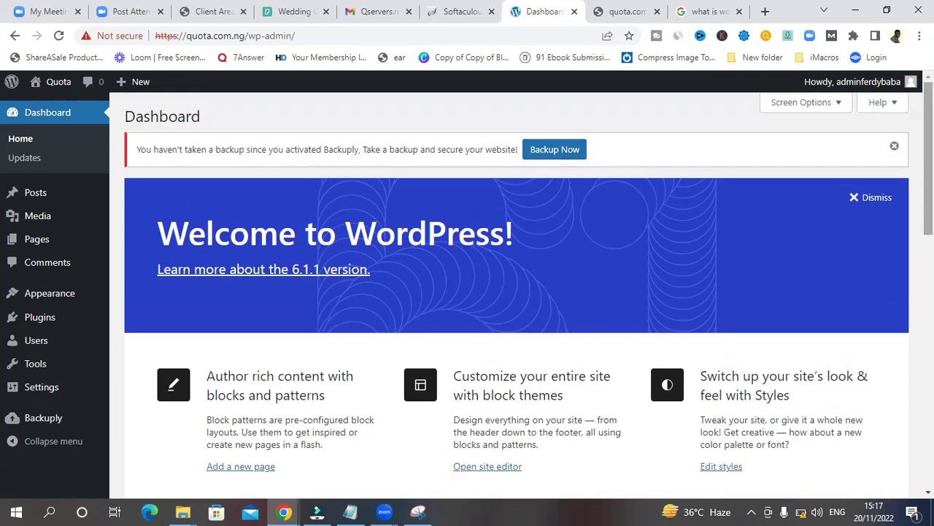